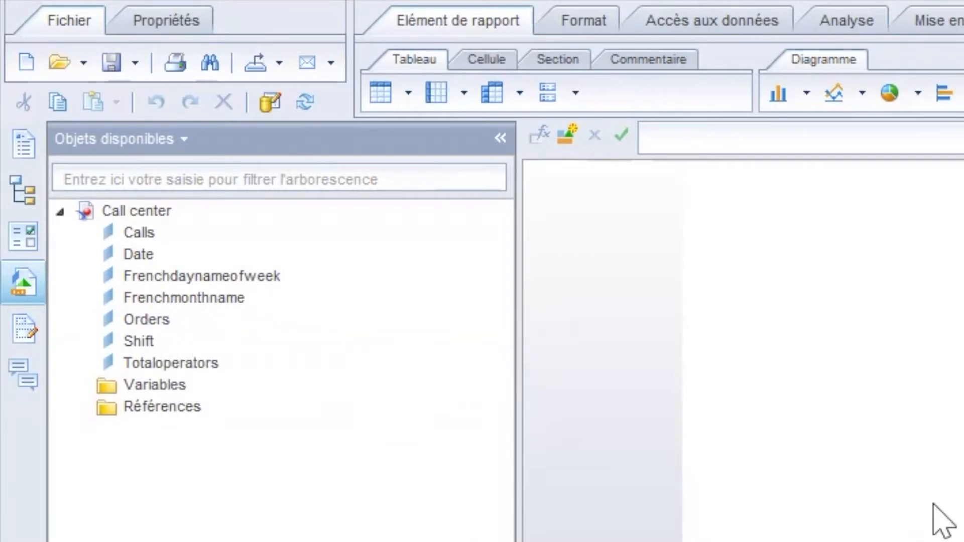
Step: Start a new variable in the Variables folder, name it "Nombre d'appels" and set its qualification to Indicateur
{"action": "left_click", "coordinate": [129, 386]}
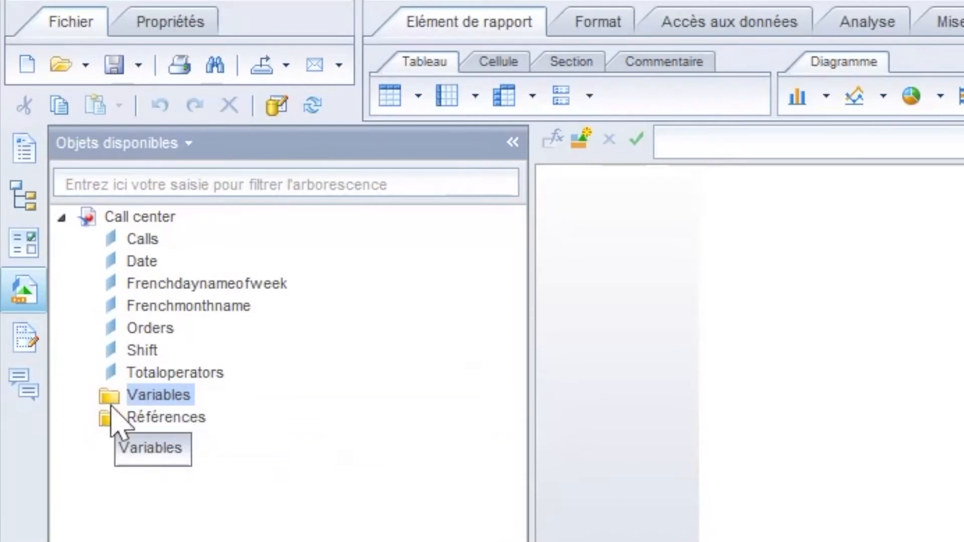
{"action": "right_click", "coordinate": [165, 400]}
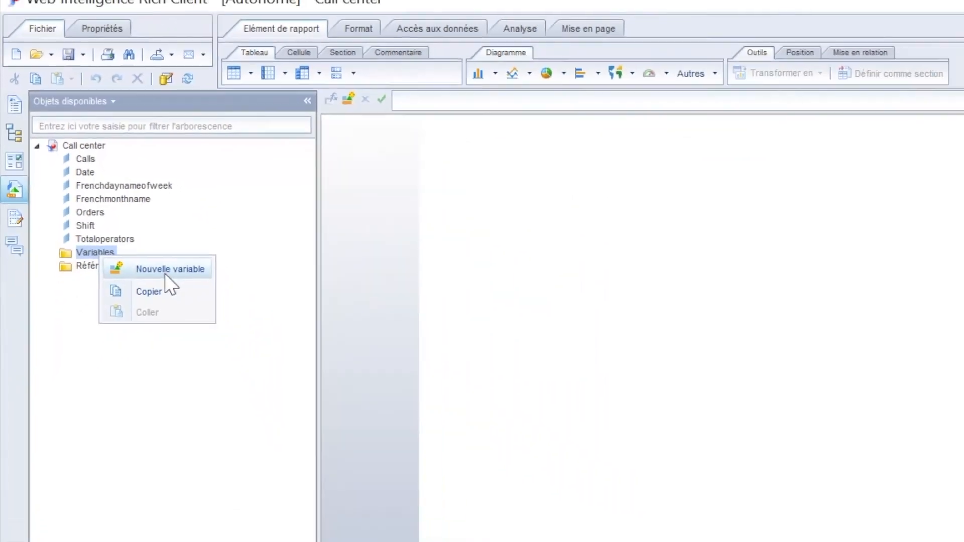
{"action": "left_click", "coordinate": [274, 426]}
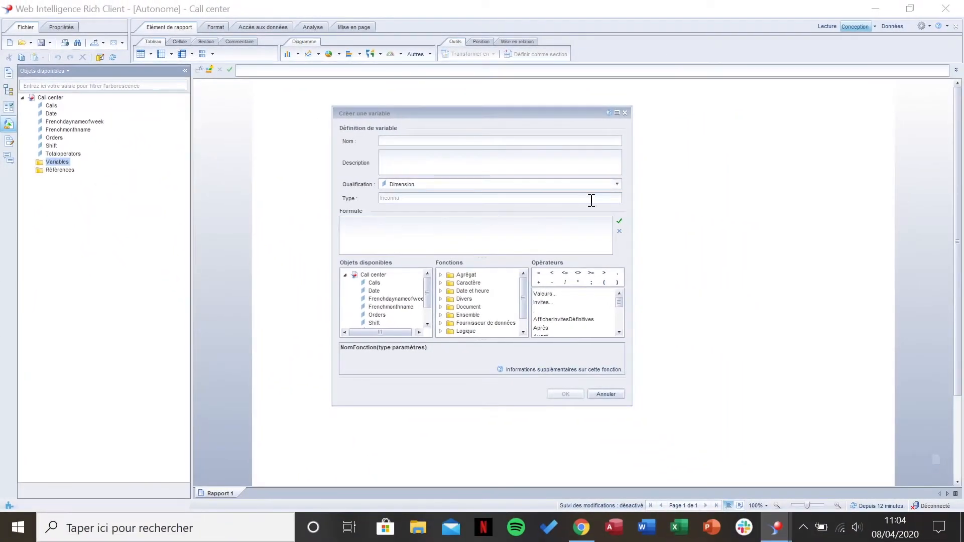
{"action": "left_click_drag", "start_coordinate": [588, 108], "coordinate": [612, 90]}
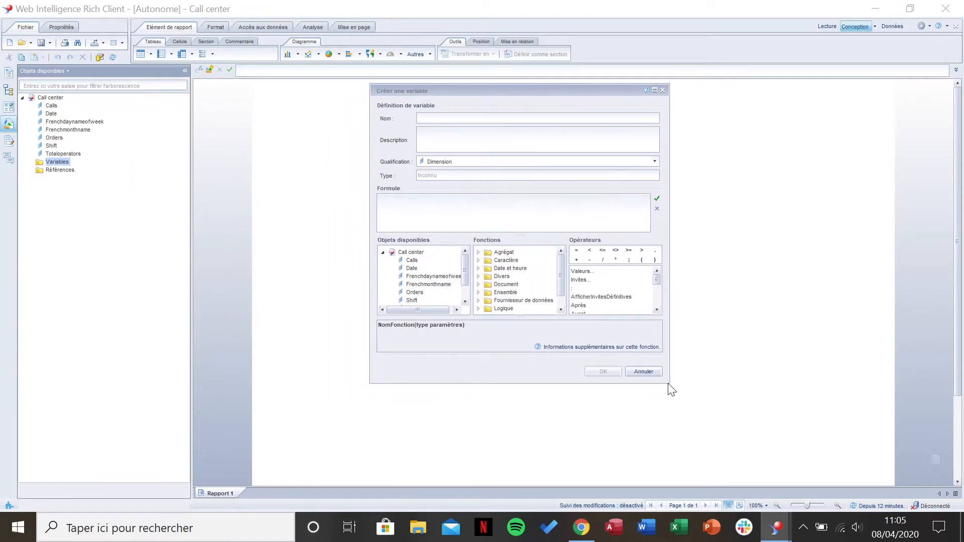
{"action": "left_click", "coordinate": [445, 117]}
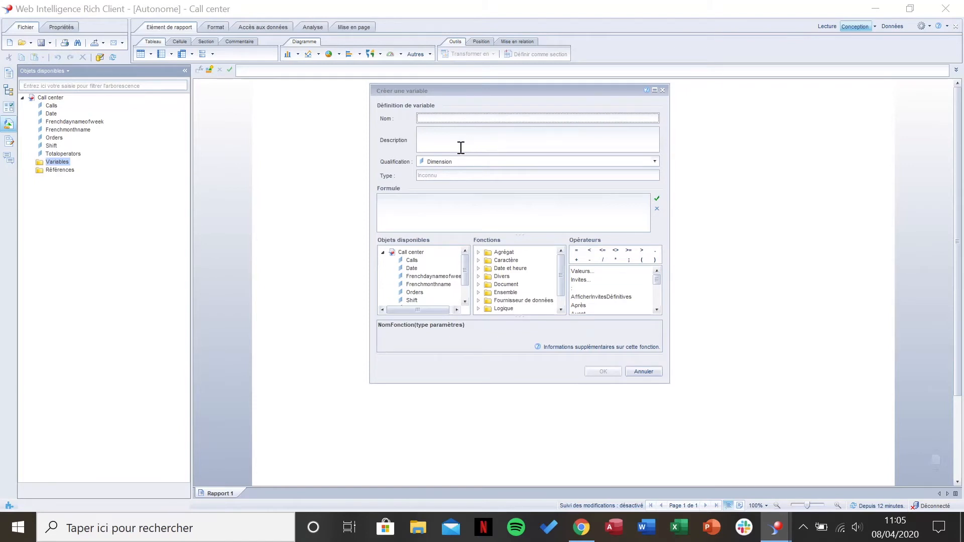
{"action": "type", "text": "N"}
{"action": "left_click", "coordinate": [655, 162]}
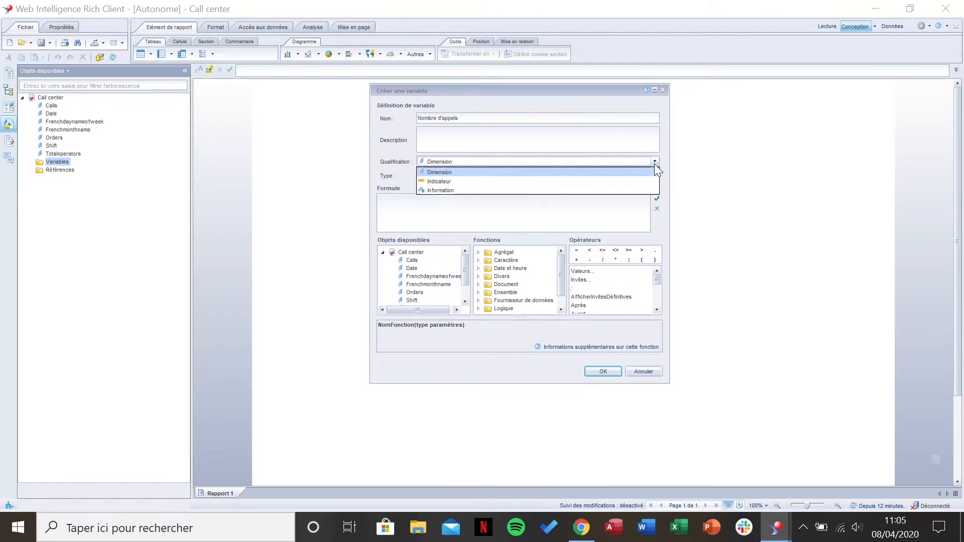
{"action": "left_click", "coordinate": [497, 183]}
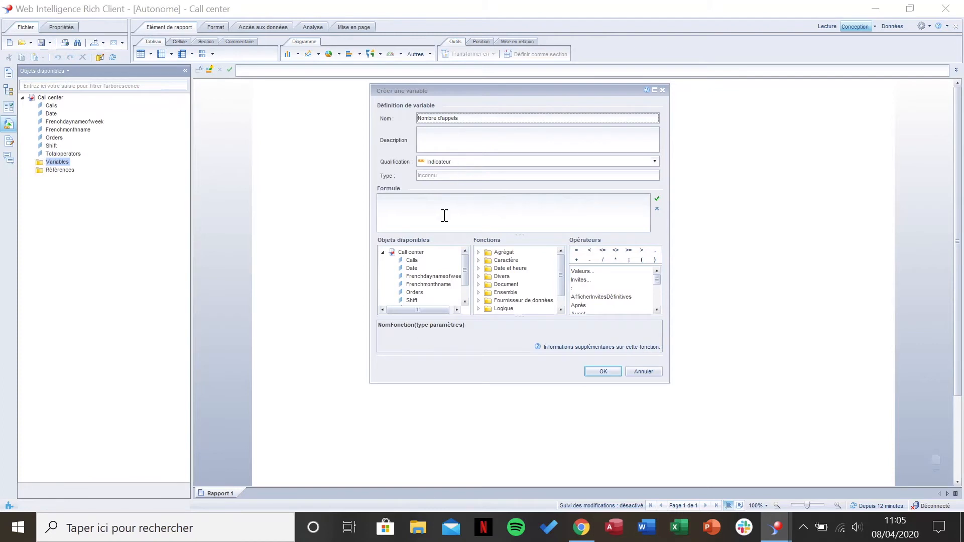
Step: Define the variable's formula as =Somme([Calls]), create it and select it in the expanded Variables folder
{"action": "left_click", "coordinate": [420, 212]}
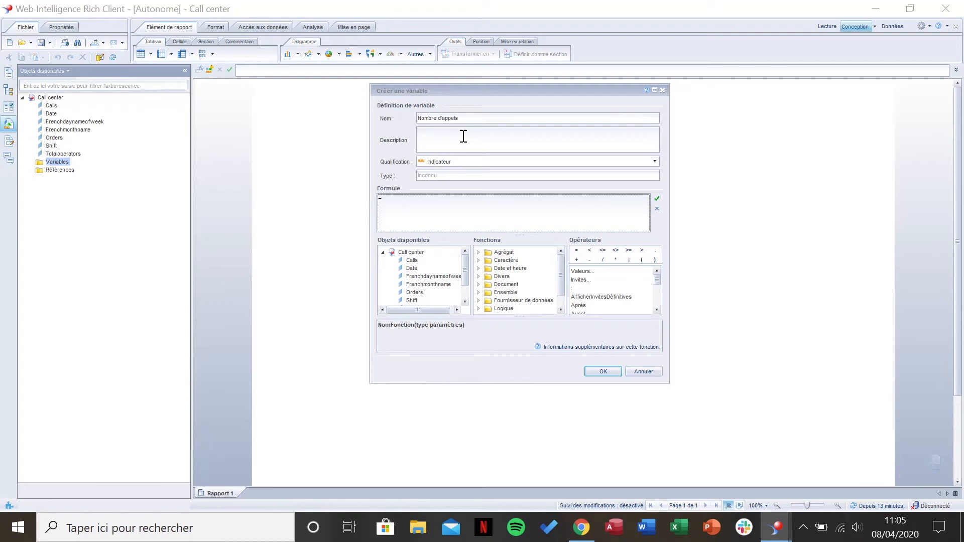
{"action": "type", "text": "s"}
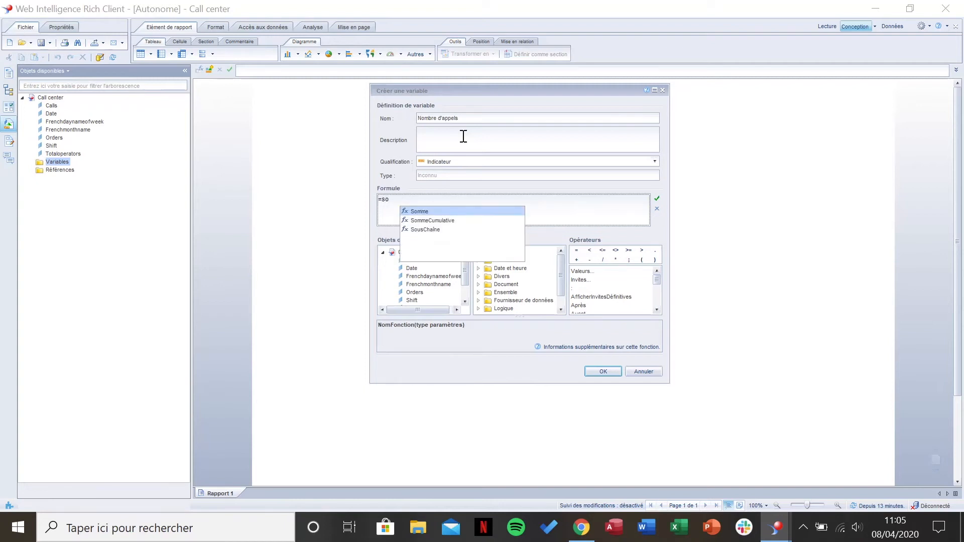
{"action": "type", "text": "o"}
{"action": "left_click", "coordinate": [421, 211]}
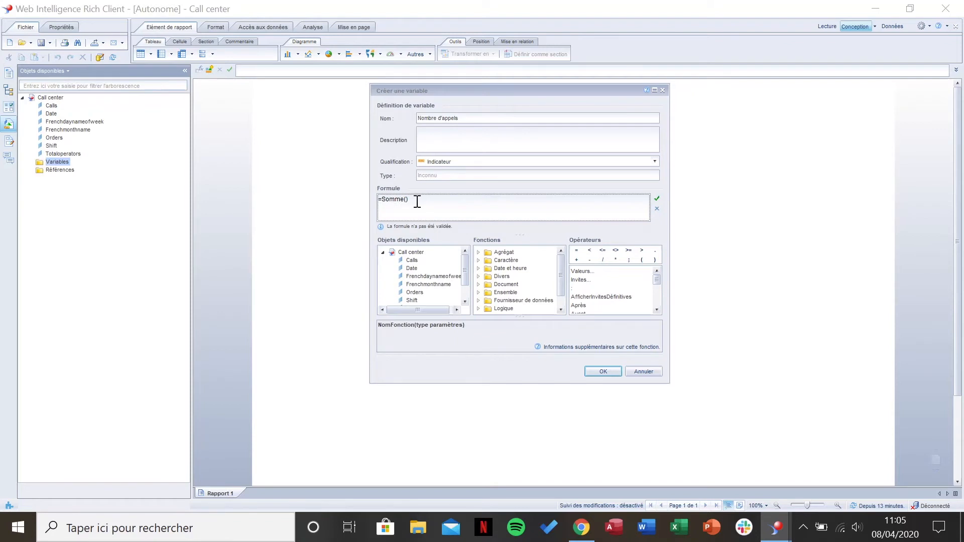
{"action": "left_click", "coordinate": [414, 260]}
{"action": "double_click", "coordinate": [416, 262]}
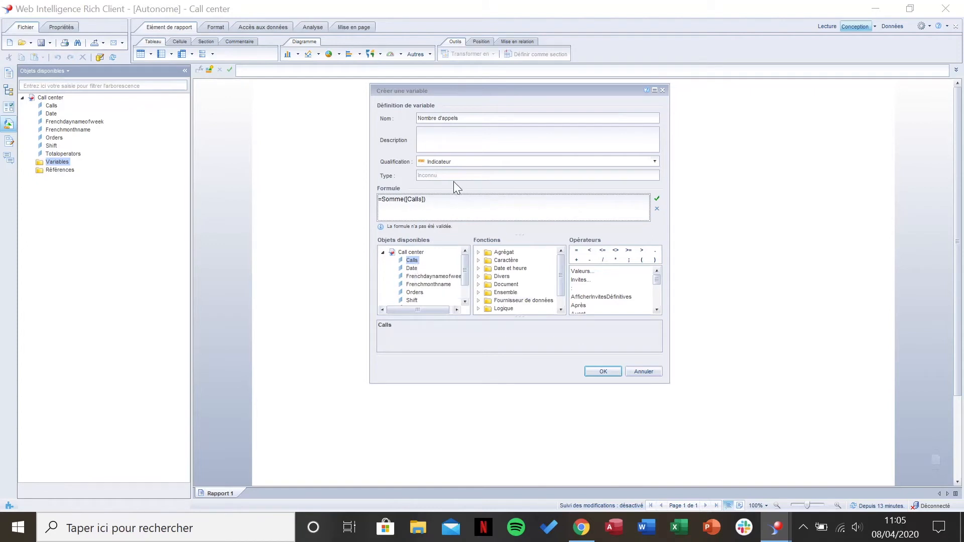
{"action": "left_click", "coordinate": [604, 372]}
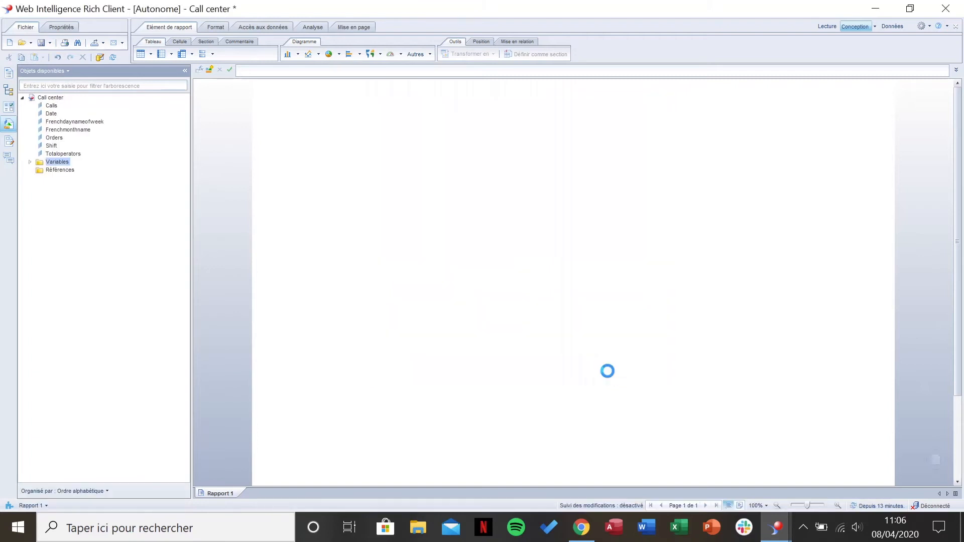
{"action": "left_click", "coordinate": [30, 163]}
{"action": "left_click", "coordinate": [74, 171]}
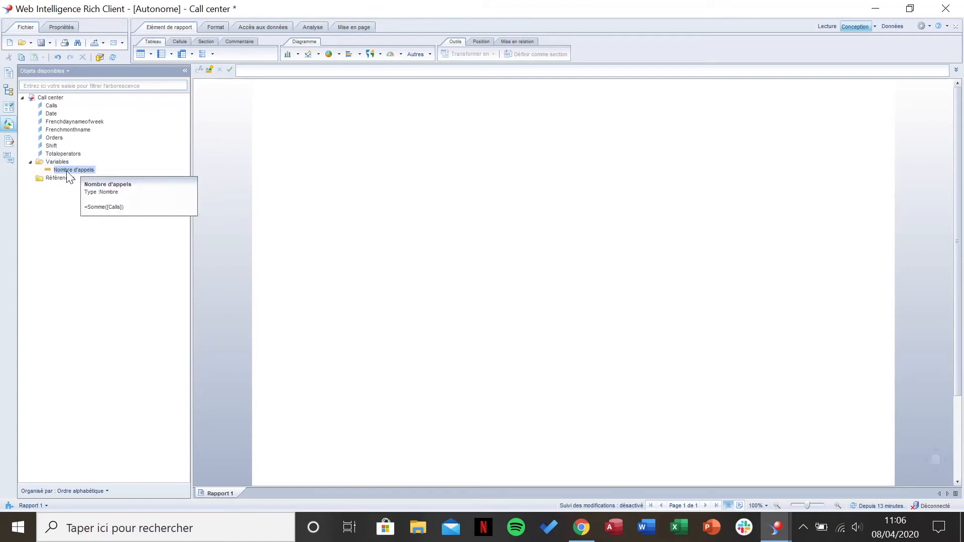
Step: Insert a vertical table with Date and Nombre d'appels as columns, and move it slightly higher on the report page
{"action": "left_click", "coordinate": [152, 58]}
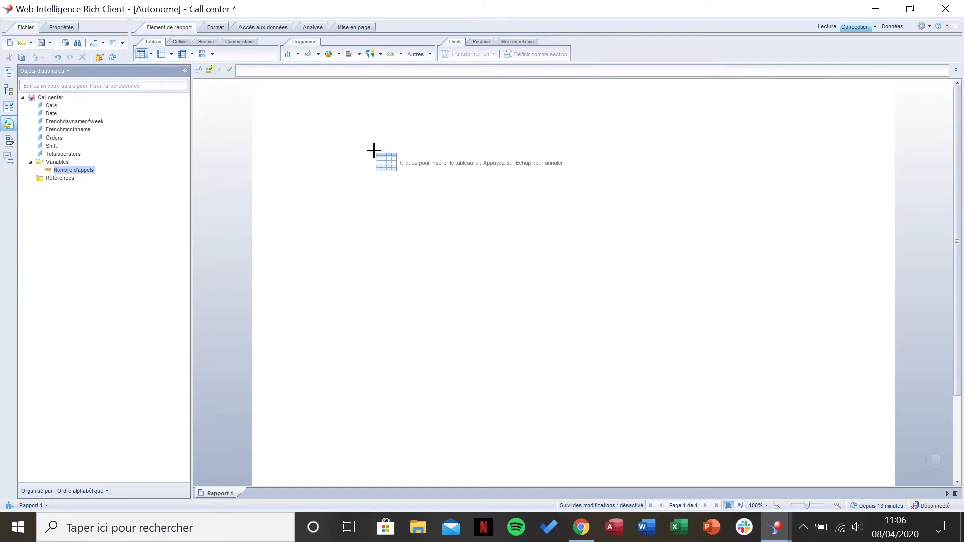
{"action": "left_click", "coordinate": [372, 150]}
{"action": "left_click", "coordinate": [636, 175]}
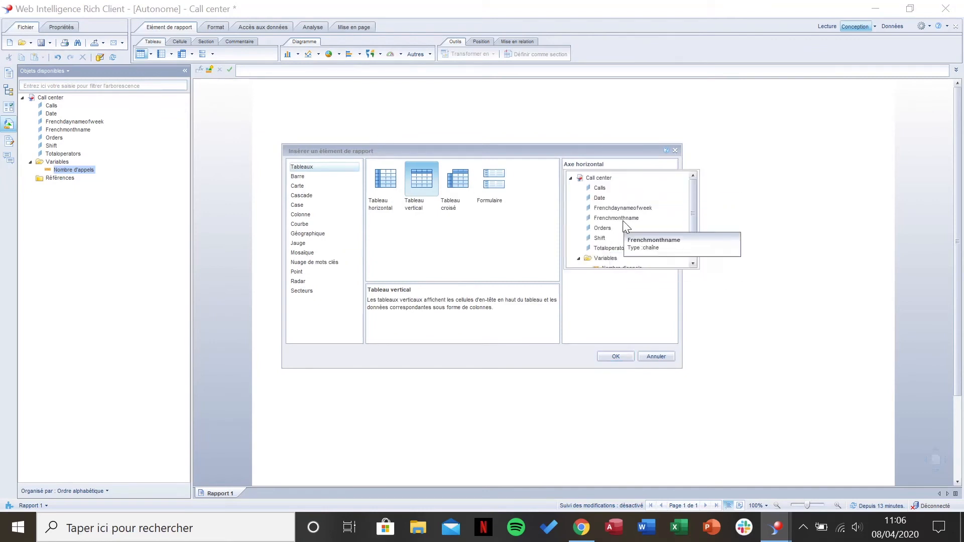
{"action": "left_click", "coordinate": [609, 198]}
{"action": "left_click", "coordinate": [649, 176]}
{"action": "left_click", "coordinate": [628, 187]}
{"action": "scroll", "coordinate": [615, 264], "scroll_direction": "down", "scroll_amount": 2}
{"action": "left_click", "coordinate": [604, 262]}
{"action": "left_click", "coordinate": [618, 356]}
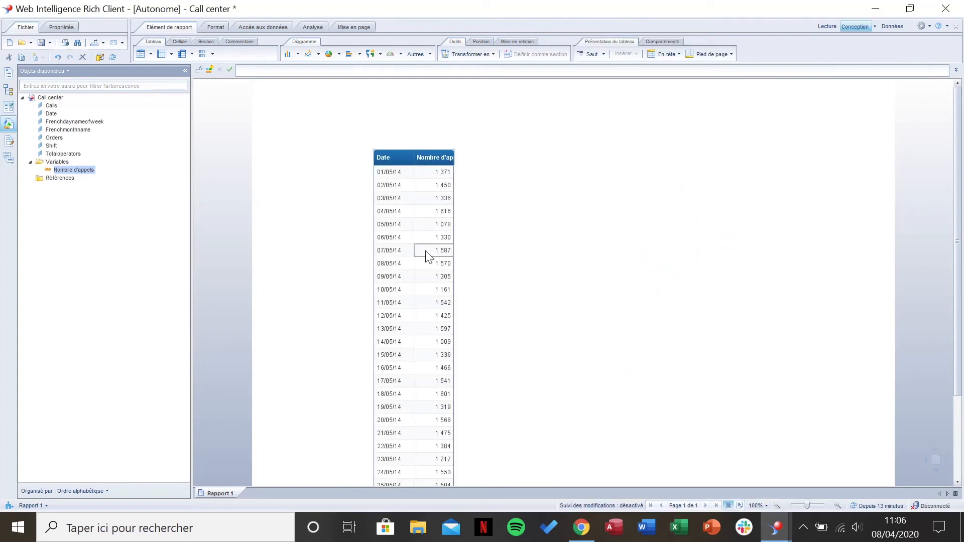
{"action": "left_click_drag", "start_coordinate": [429, 149], "coordinate": [420, 123]}
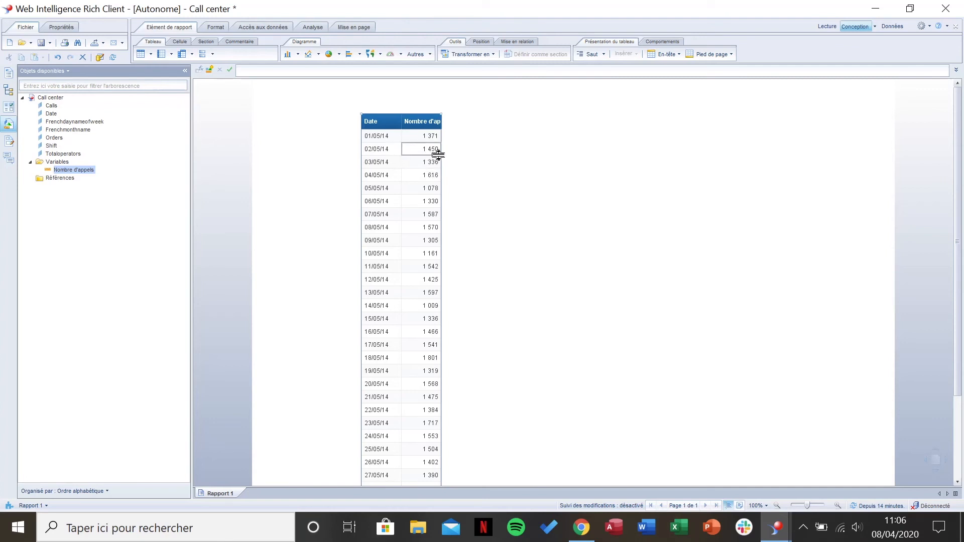
{"action": "left_click", "coordinate": [415, 109]}
Step: Open the Nombre d'appels variable in the variable editor and review its formula and qualification options
{"action": "right_click", "coordinate": [51, 168]}
{"action": "left_click", "coordinate": [43, 212]}
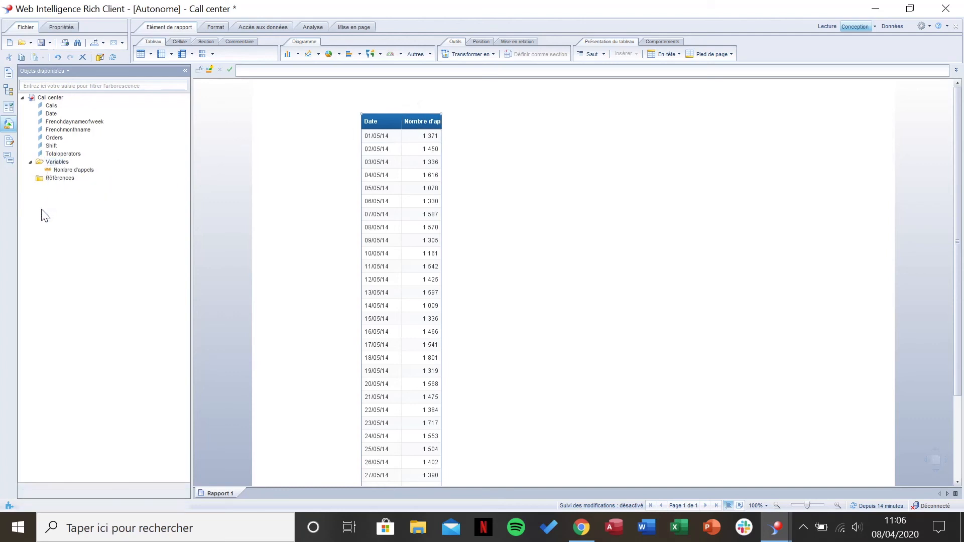
{"action": "right_click", "coordinate": [69, 170]}
{"action": "left_click", "coordinate": [94, 178]}
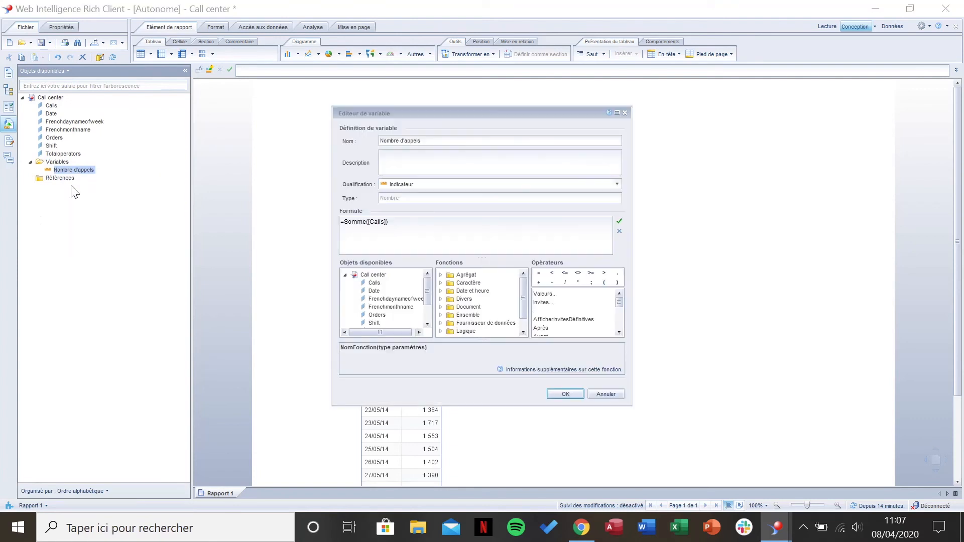
{"action": "left_click", "coordinate": [400, 223]}
{"action": "left_click", "coordinate": [425, 185]}
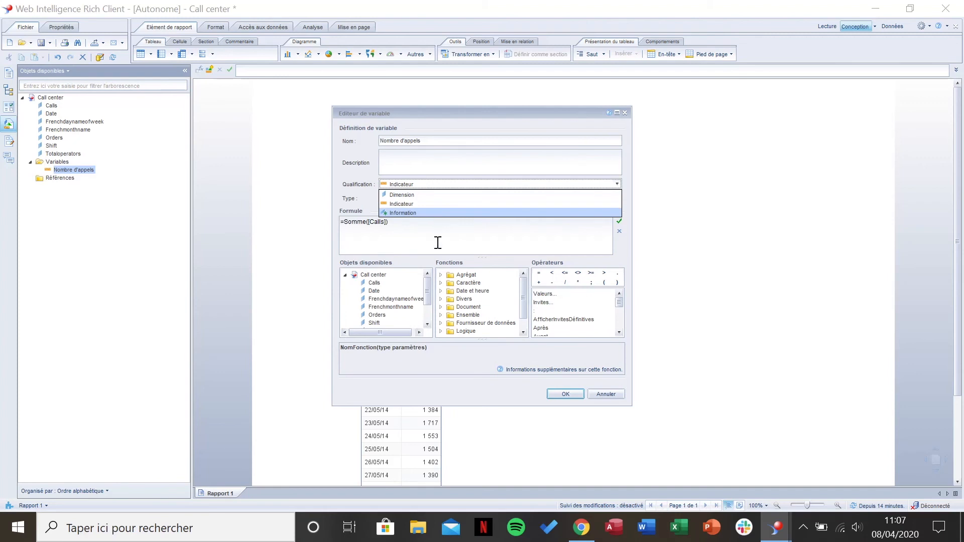
{"action": "left_click", "coordinate": [426, 229]}
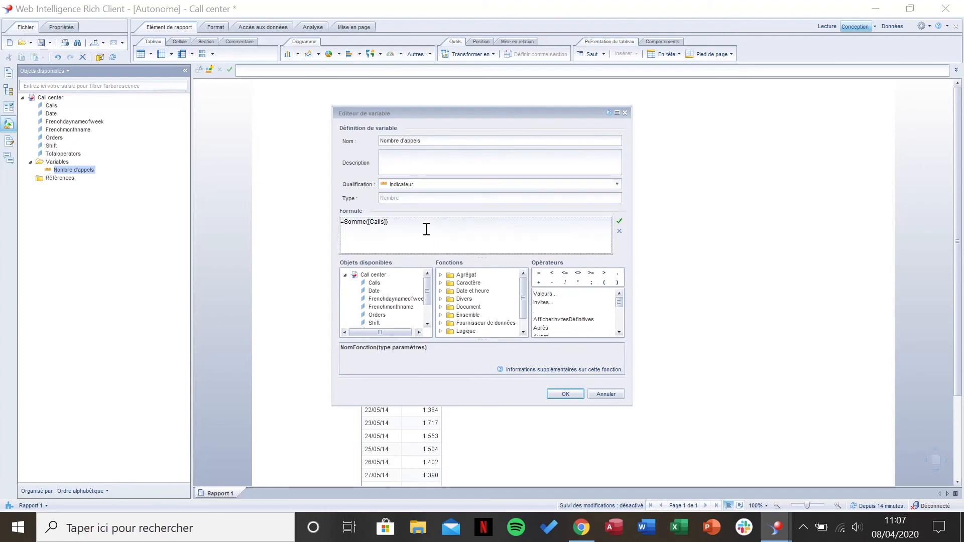
Step: Browse the full list of available functions under Toutes, then close the variable editor without changing anything
{"action": "scroll", "coordinate": [476, 304], "scroll_direction": "down", "scroll_amount": 3}
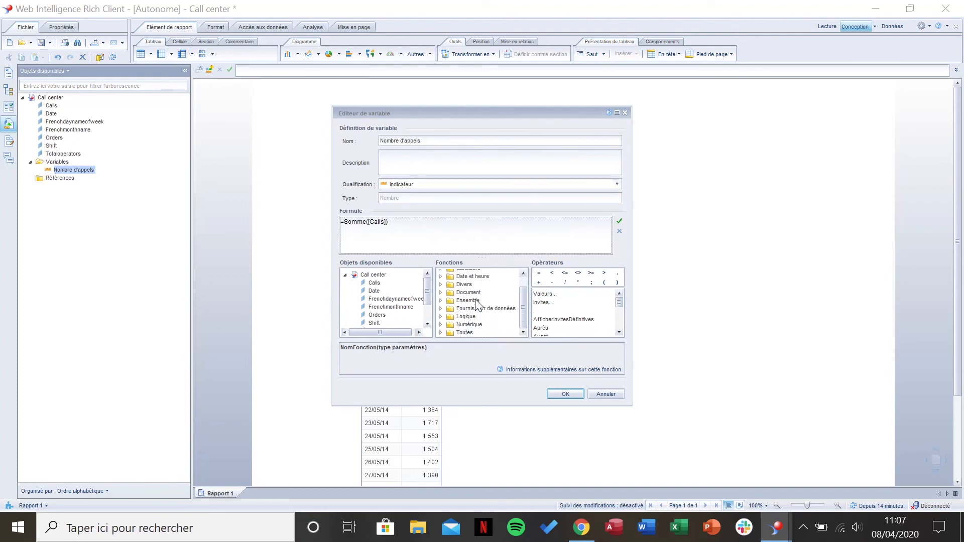
{"action": "left_click", "coordinate": [440, 332]}
{"action": "scroll", "coordinate": [472, 314], "scroll_direction": "down", "scroll_amount": 3}
{"action": "scroll", "coordinate": [472, 313], "scroll_direction": "down", "scroll_amount": 1}
{"action": "scroll", "coordinate": [477, 297], "scroll_direction": "down", "scroll_amount": 4}
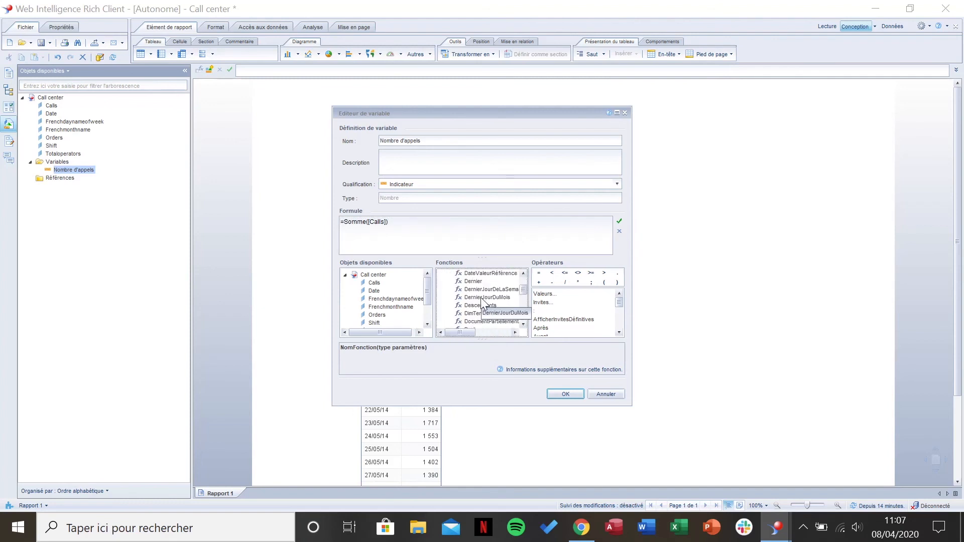
{"action": "scroll", "coordinate": [477, 286], "scroll_direction": "up", "scroll_amount": 1}
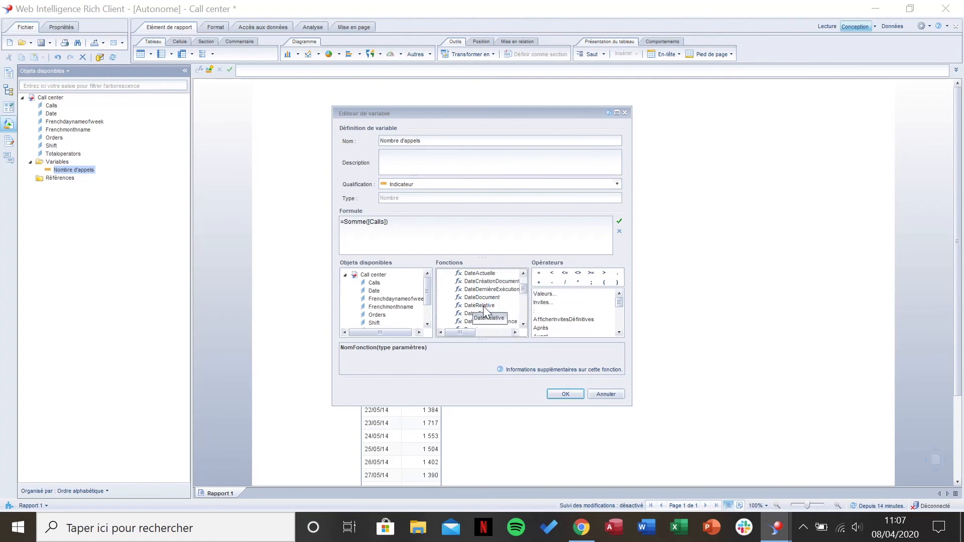
{"action": "scroll", "coordinate": [480, 307], "scroll_direction": "up", "scroll_amount": 10}
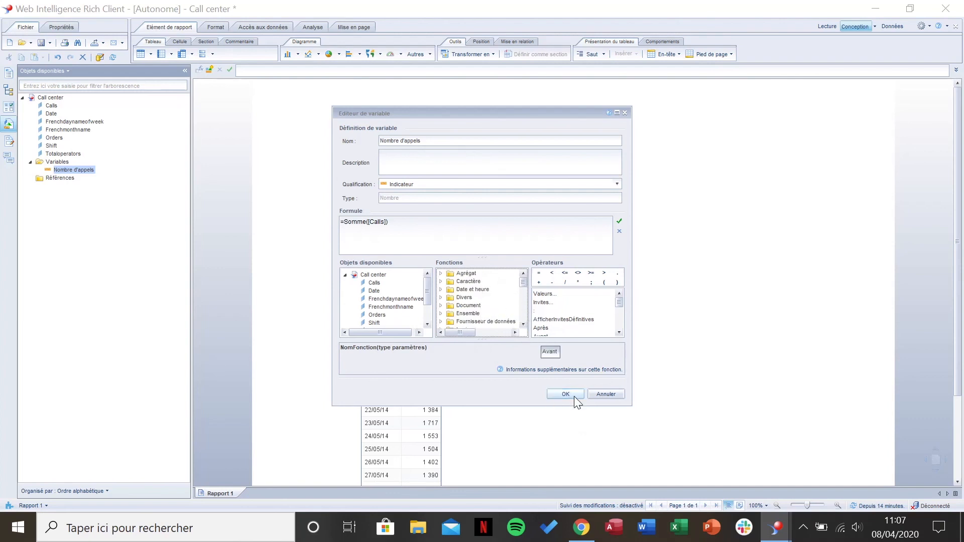
{"action": "left_click", "coordinate": [623, 395]}
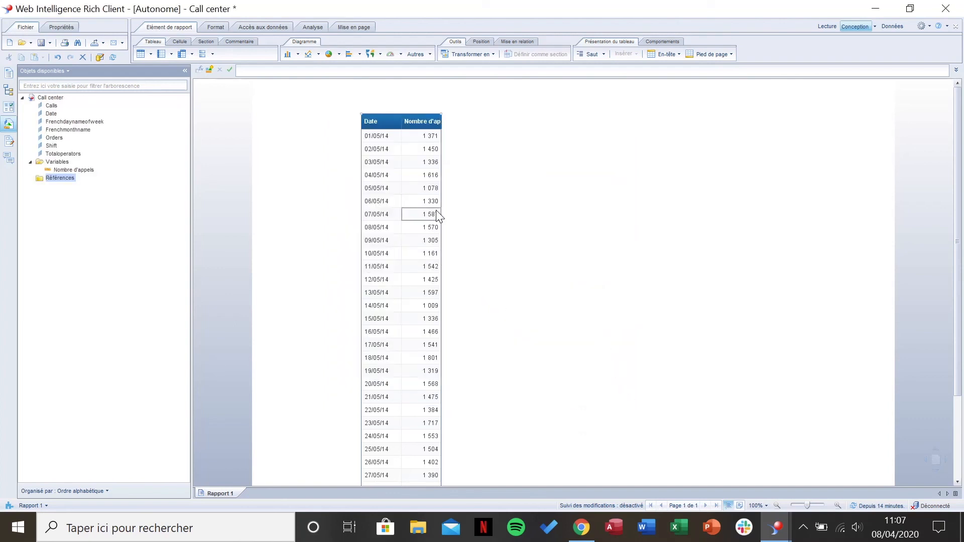